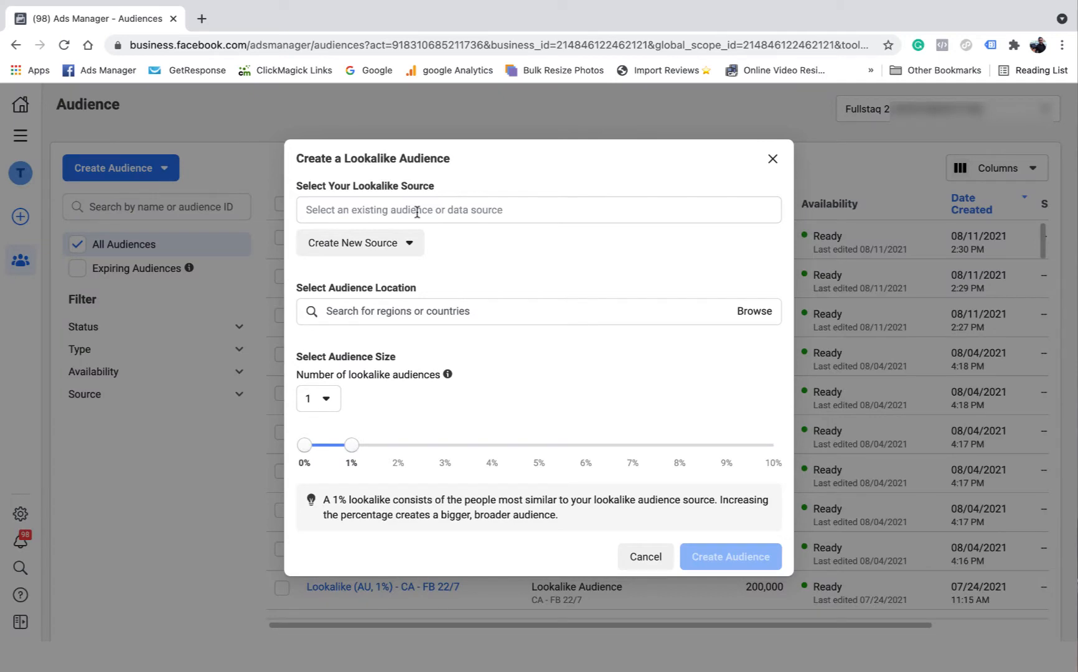
click(417, 211)
click(478, 247)
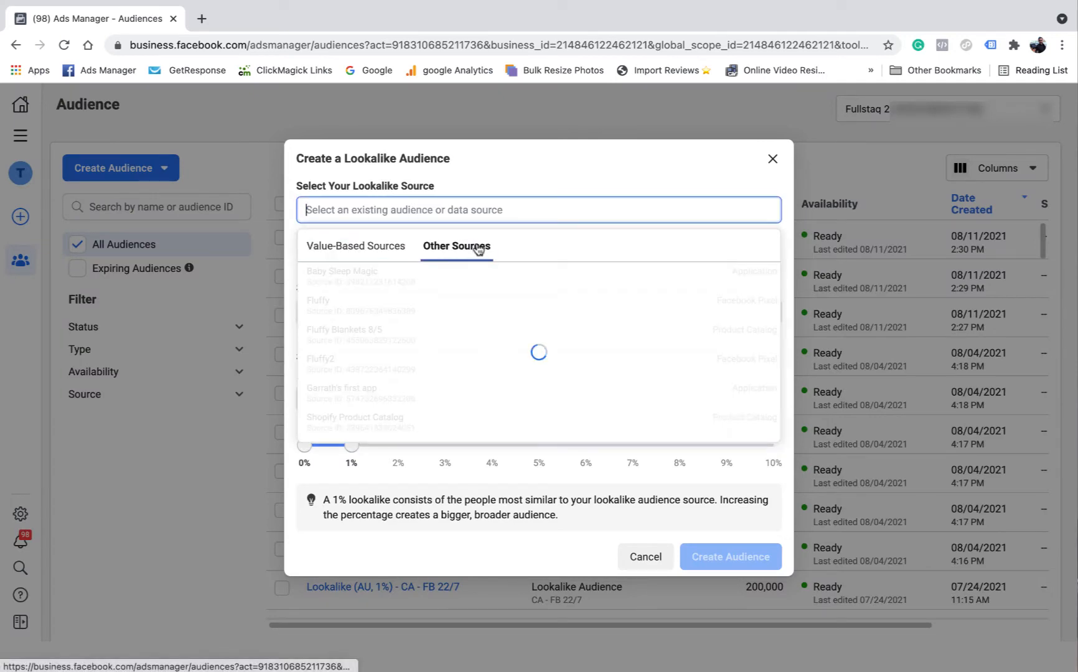
scroll(440, 361, down, 3)
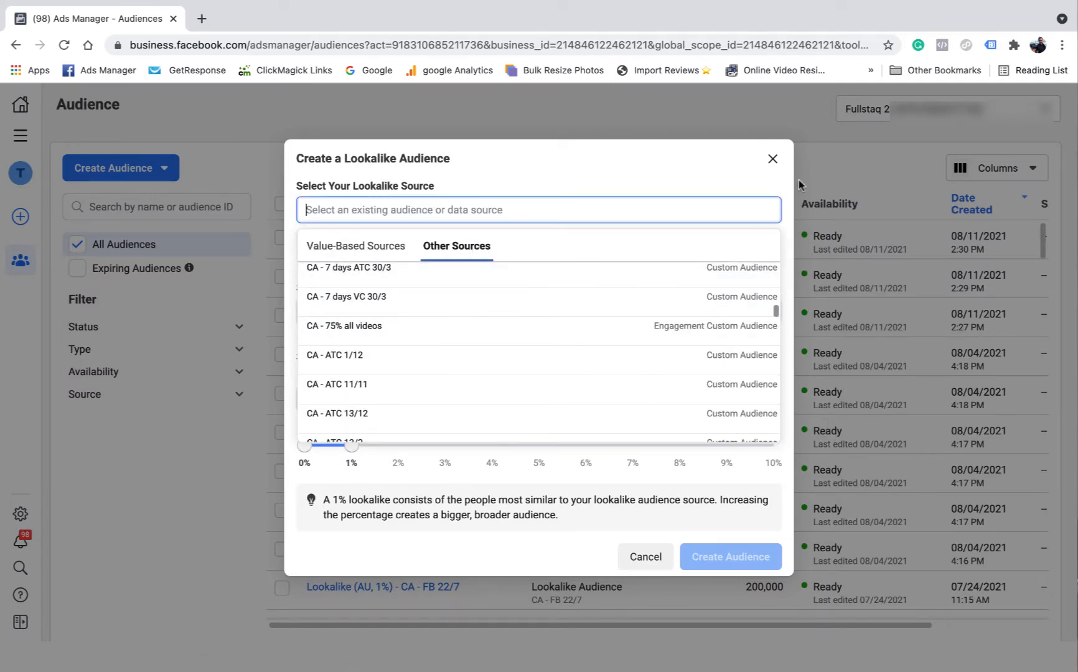
click(773, 158)
click(772, 158)
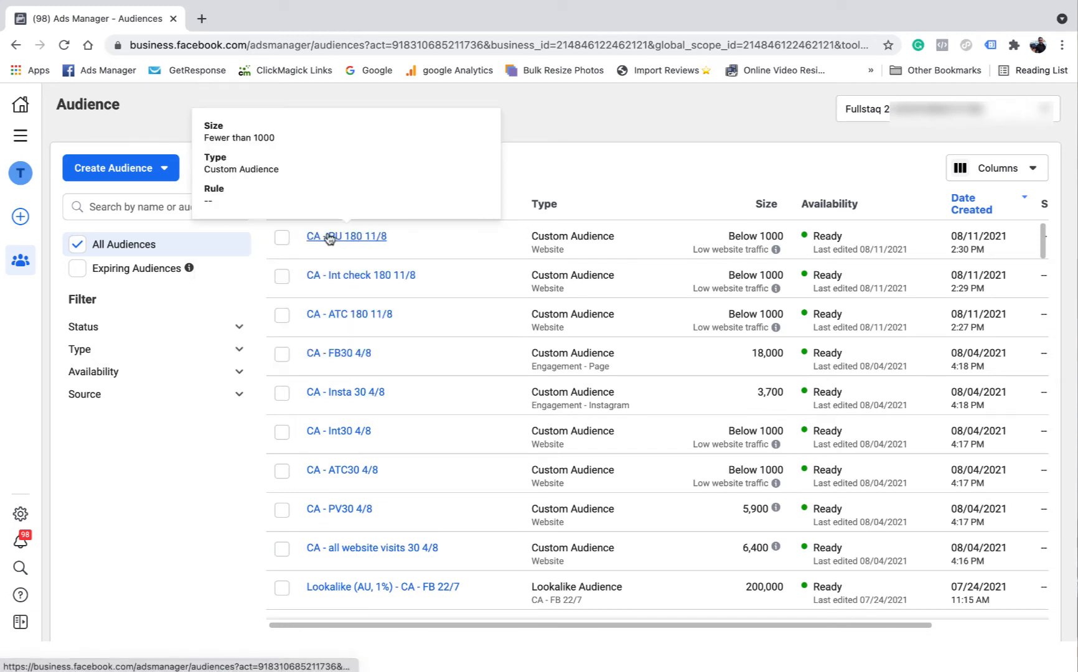
Open the CA - PU 180 11/8 custom audience and start creating a lookalike audience from it
click(341, 238)
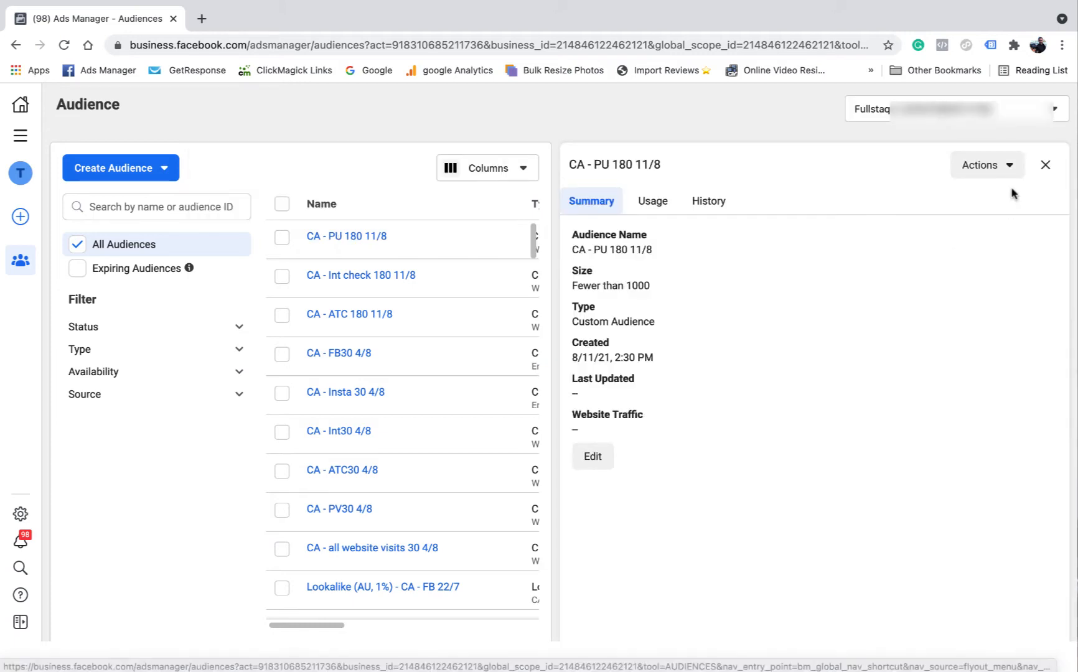
click(1013, 169)
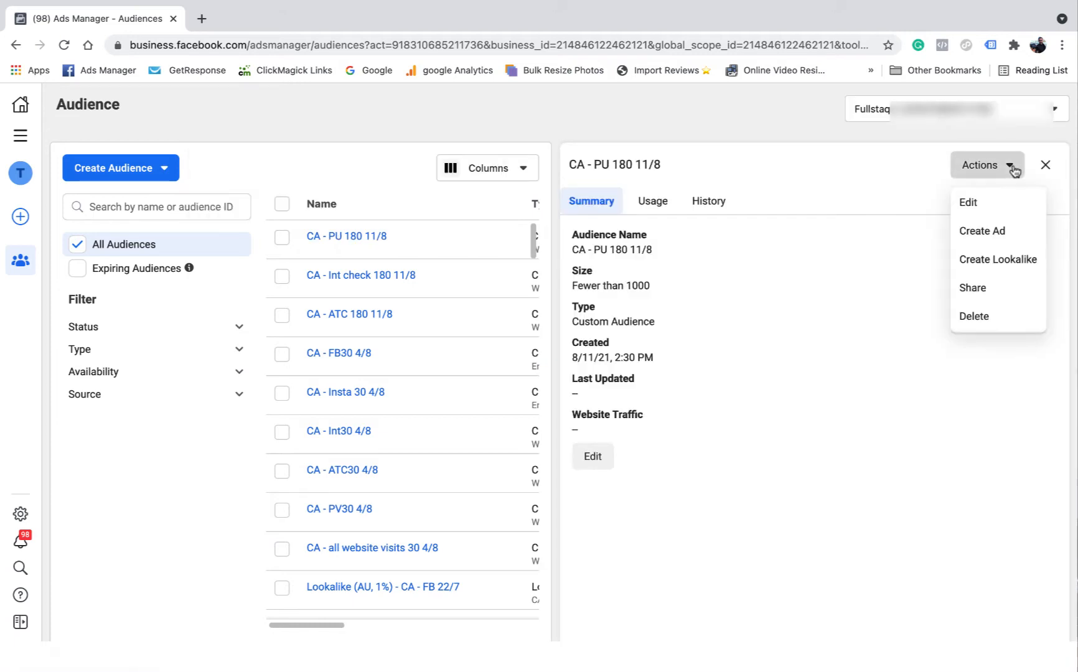
click(1002, 259)
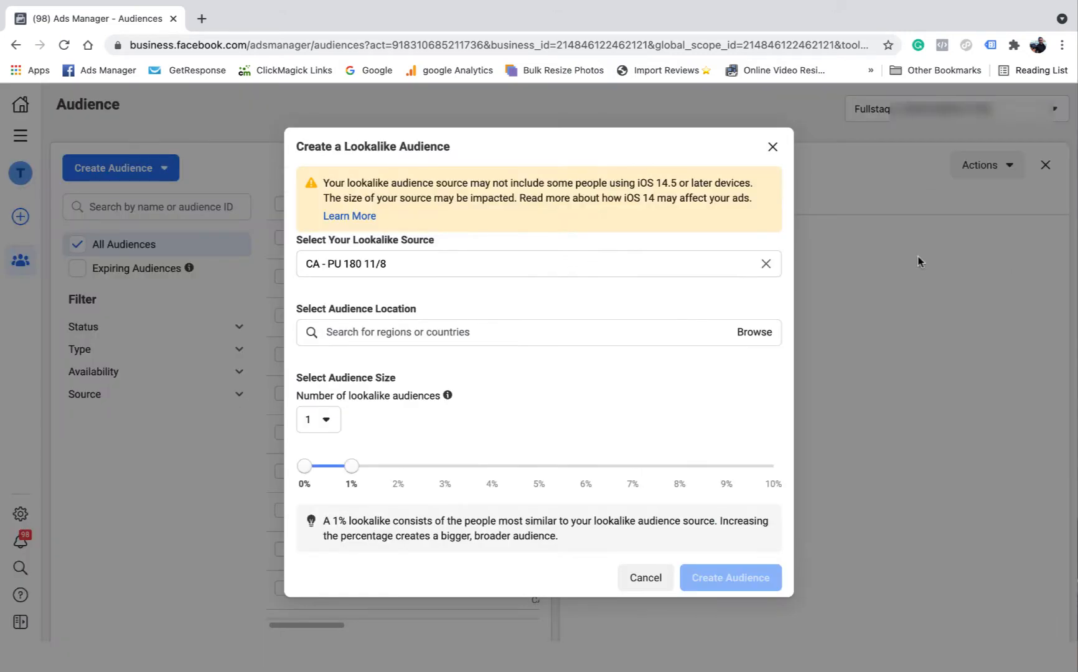
Search for aust and set the lookalike audience location to Australia
click(387, 332)
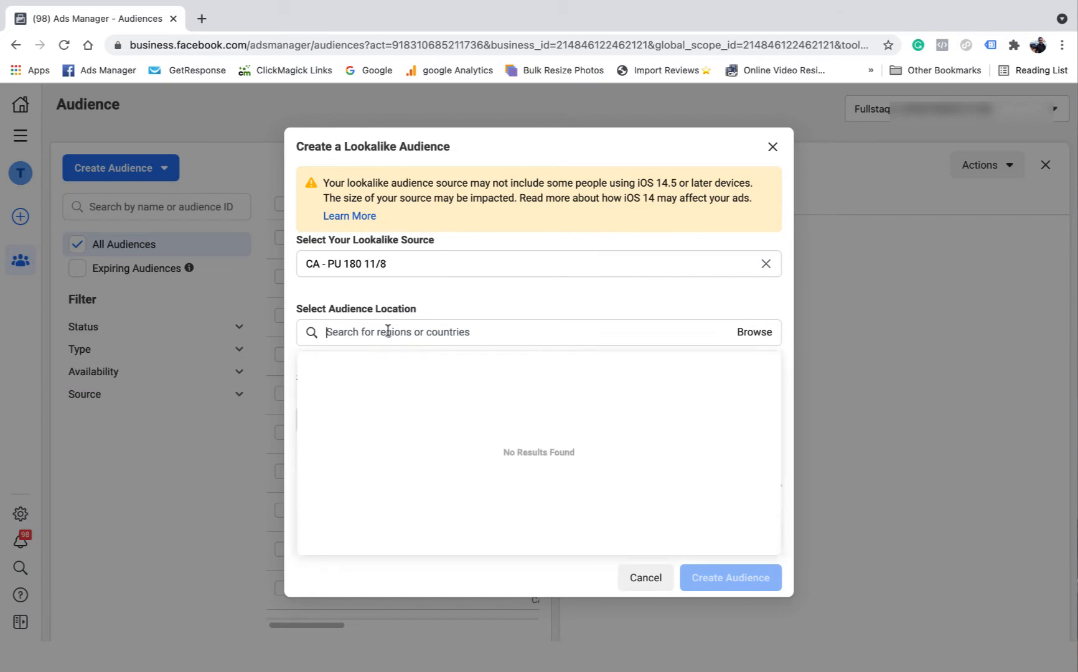
text(aust)
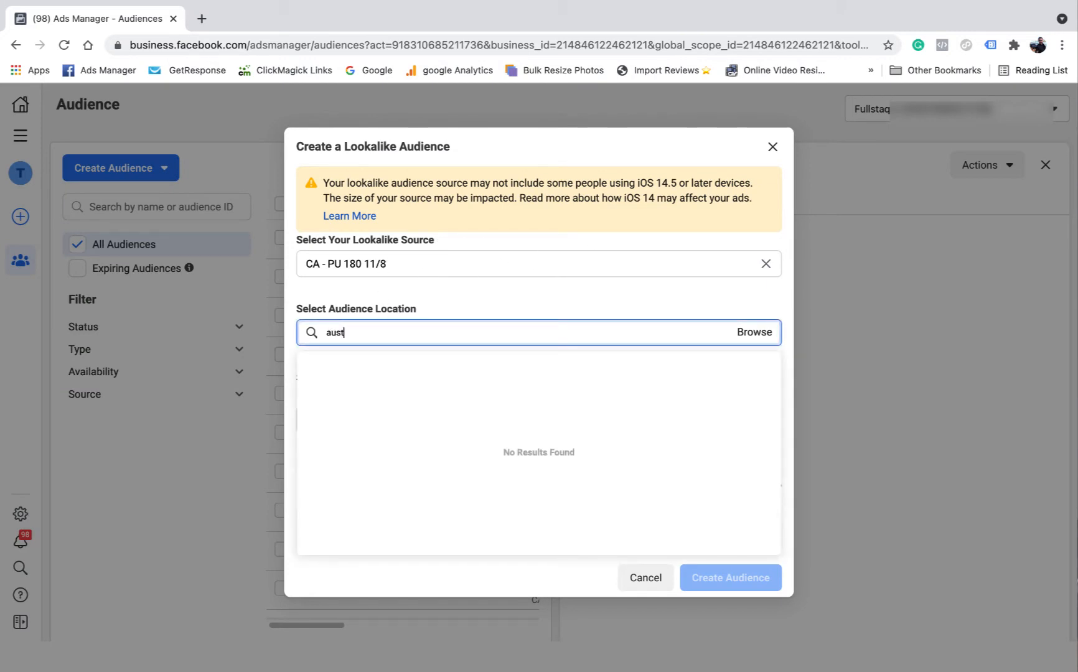
click(360, 366)
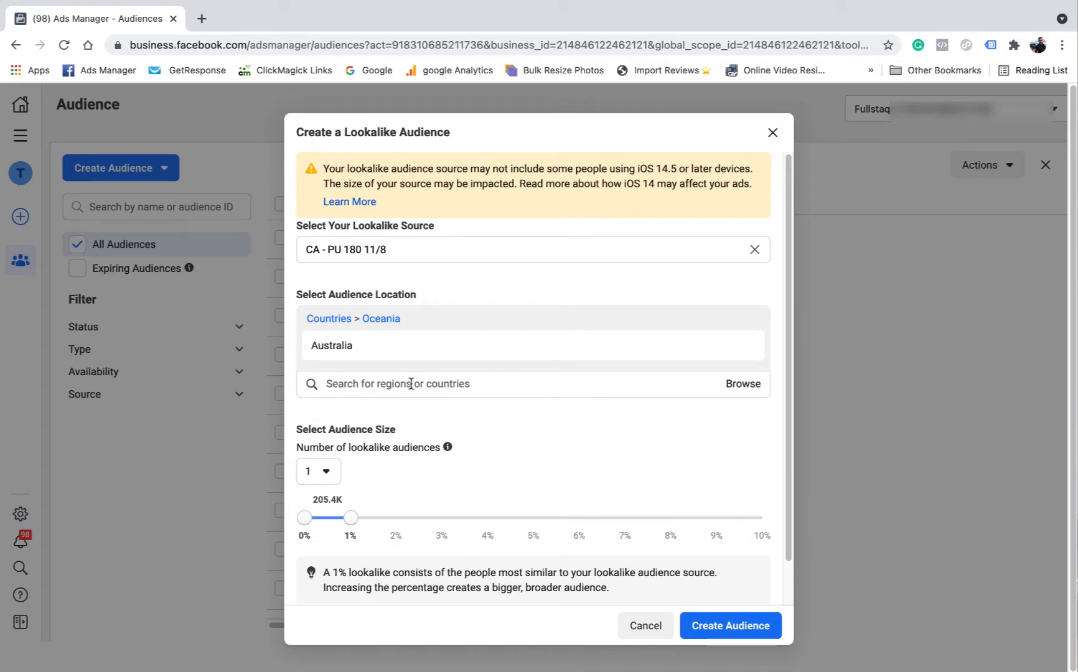
click(392, 250)
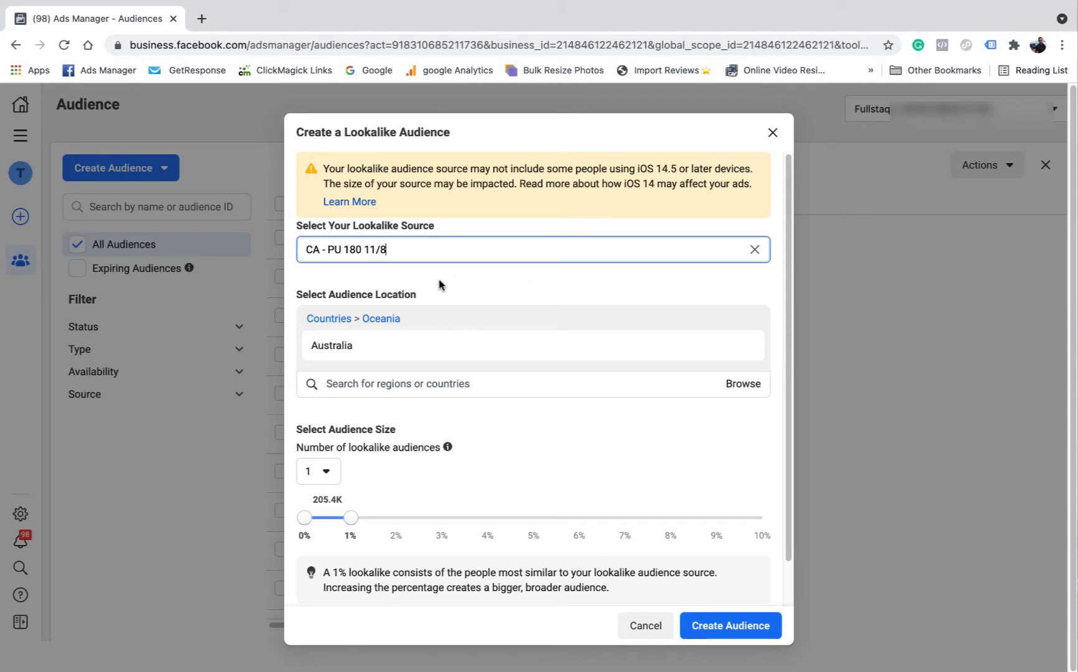
drag(396, 250, 320, 245)
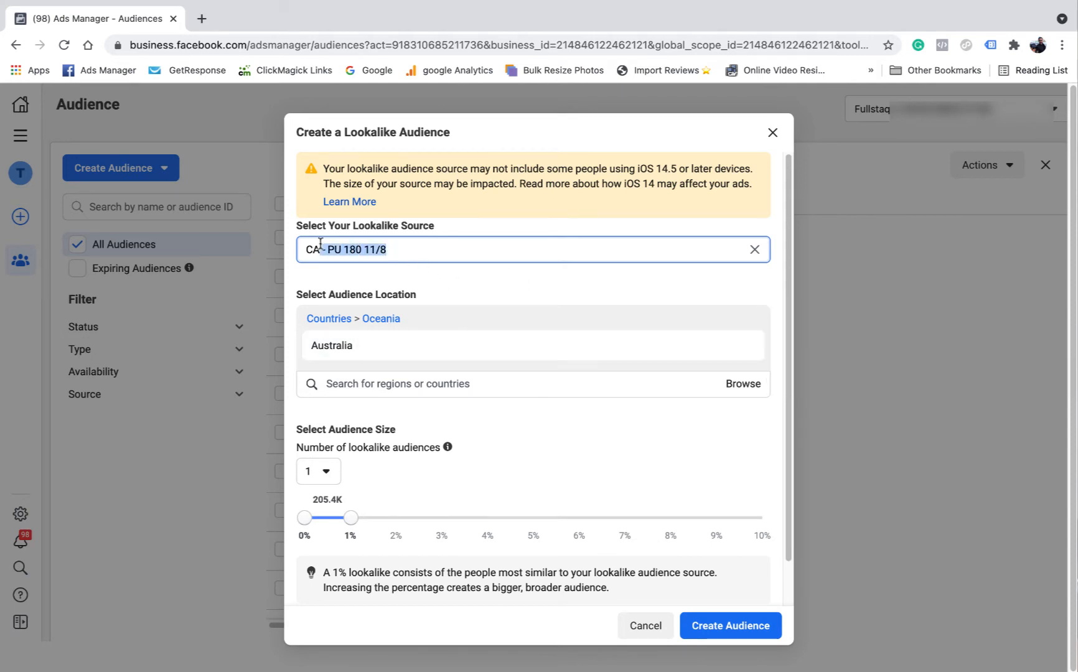
click(446, 244)
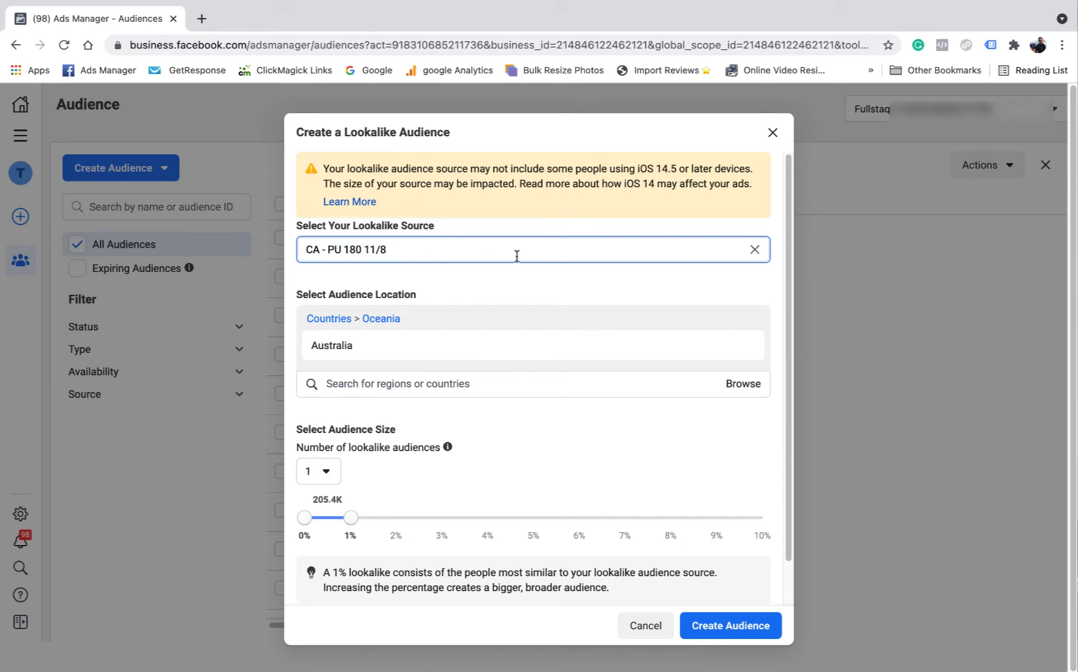
scroll(436, 298, down, 2)
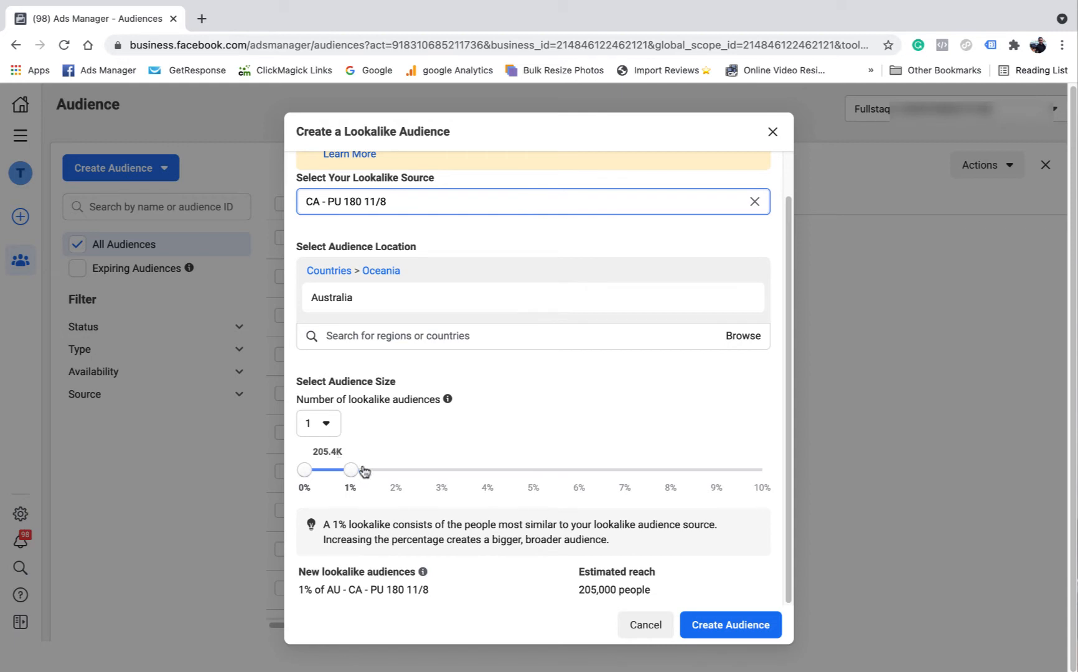
Try widening the audience size to 3% and return it to 1%
mouse_move(365, 471)
mouse_down()
mouse_move(495, 466)
mouse_move(356, 464)
mouse_up()
drag(350, 471, 442, 471)
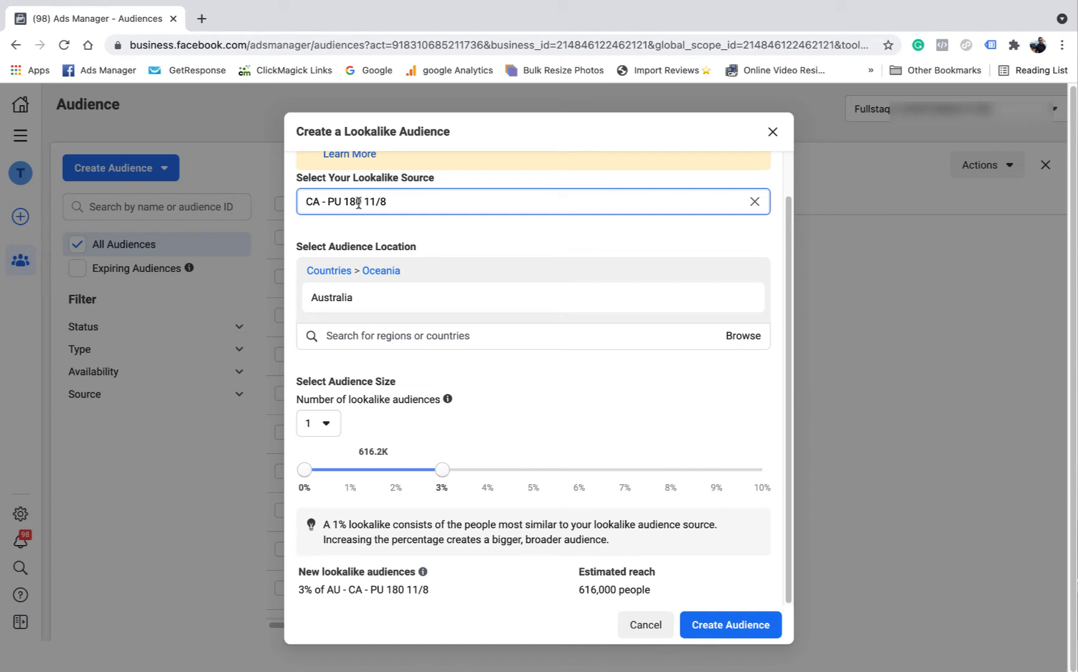
drag(388, 201, 299, 198)
click(391, 201)
drag(470, 473, 443, 472)
drag(440, 473, 356, 473)
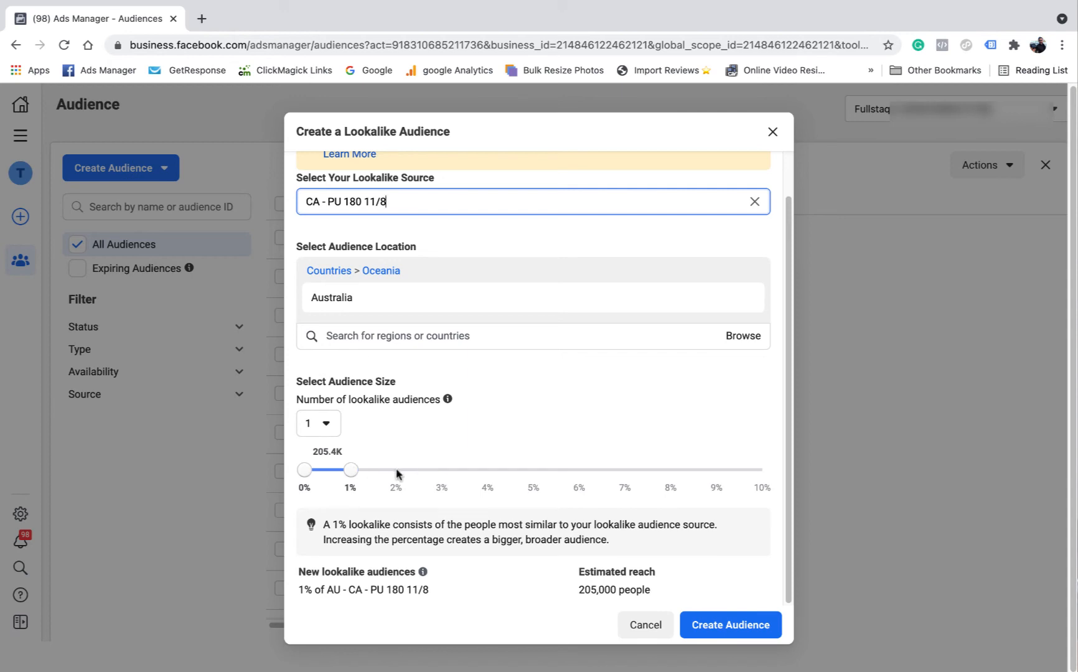
Try four lookalike audiences, then set the number back to one
click(337, 425)
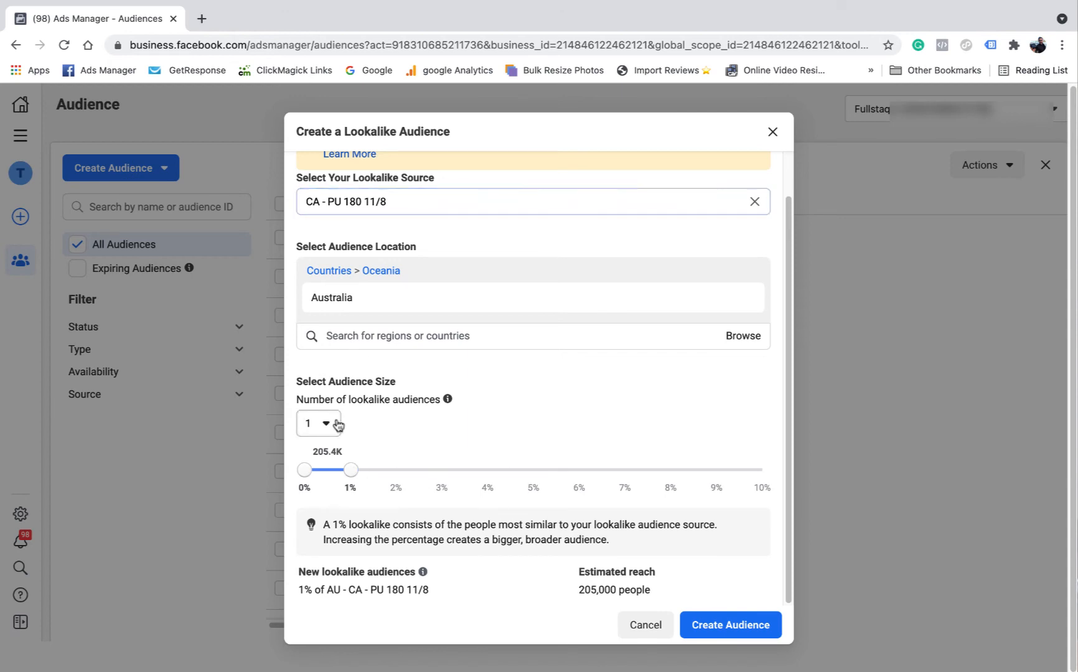
click(336, 536)
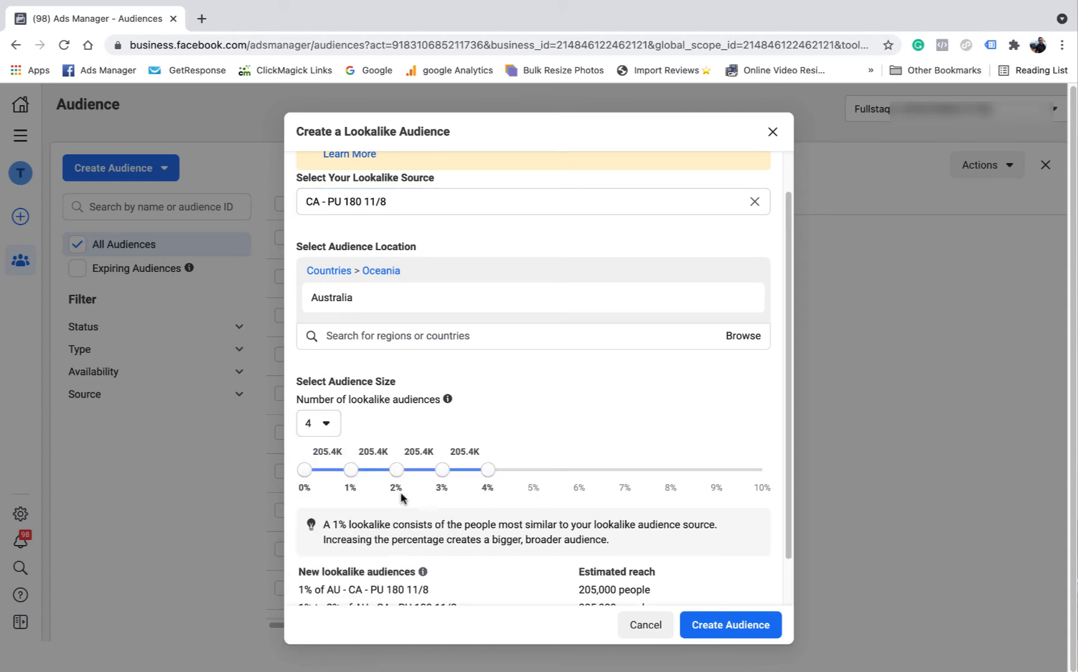
scroll(492, 461, down, 1)
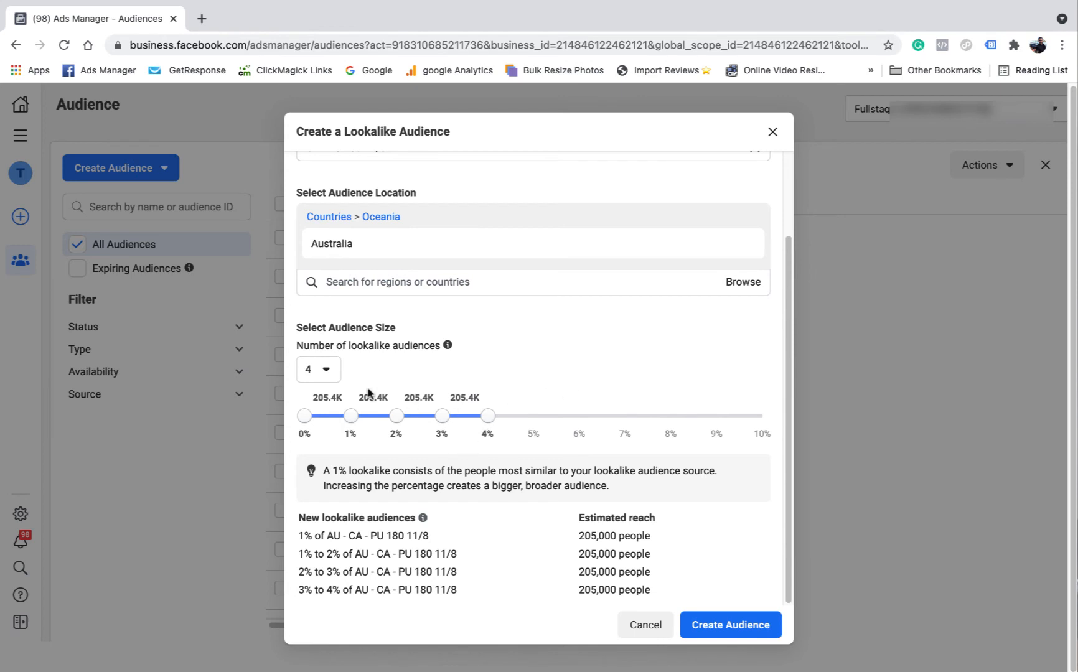
click(333, 374)
click(336, 404)
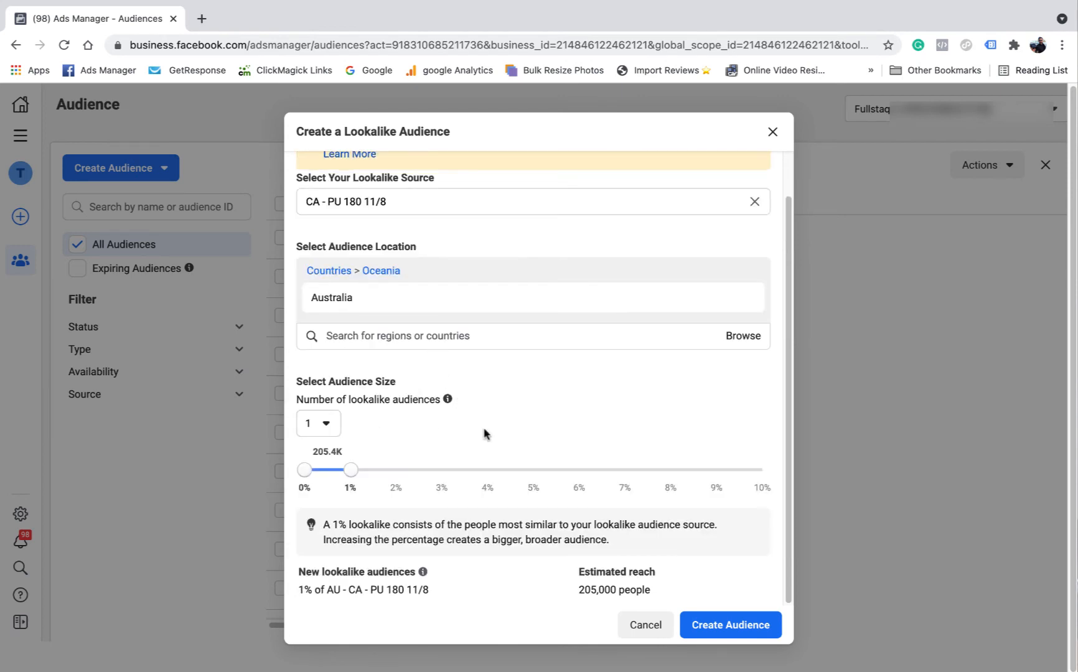
Create the 1% Australia lookalike audience
scroll(405, 317, up, 1)
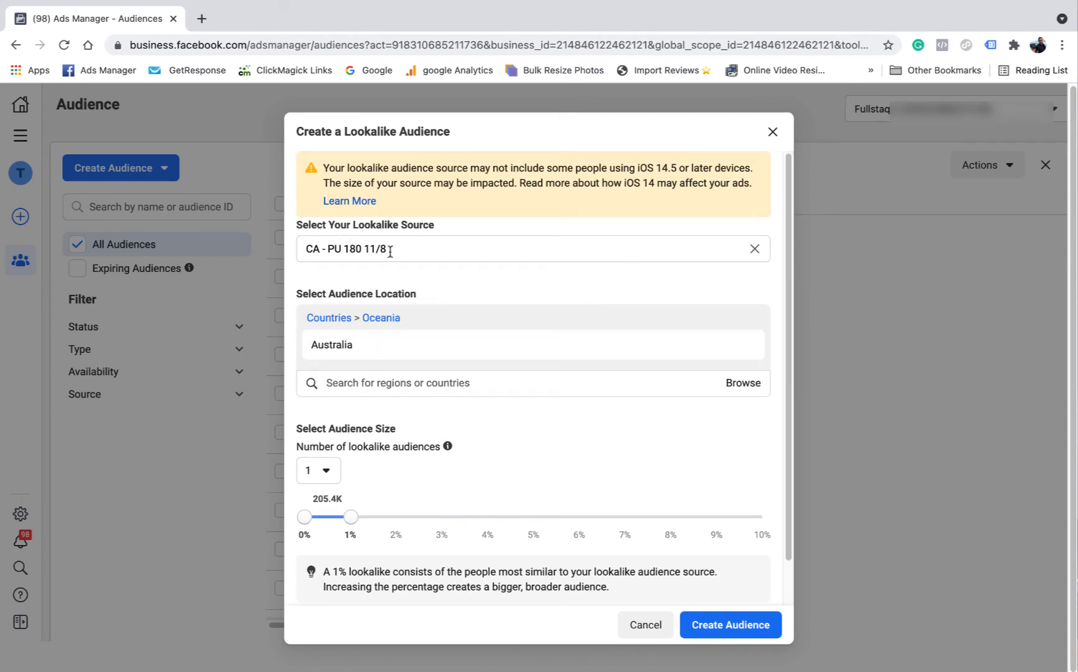
scroll(436, 311, down, 1)
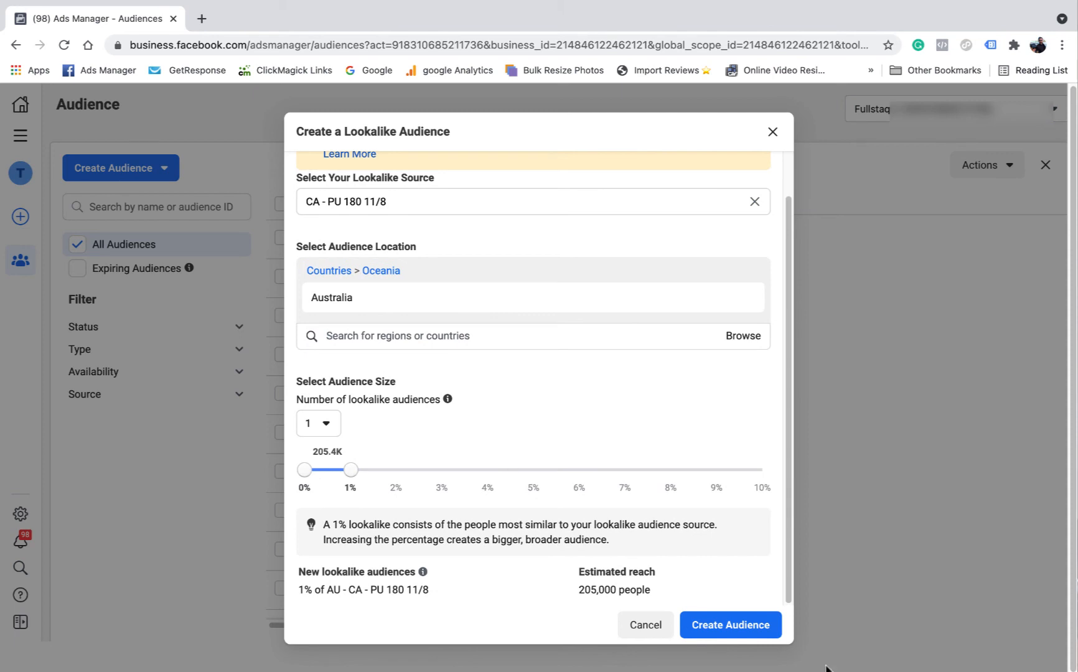
click(723, 625)
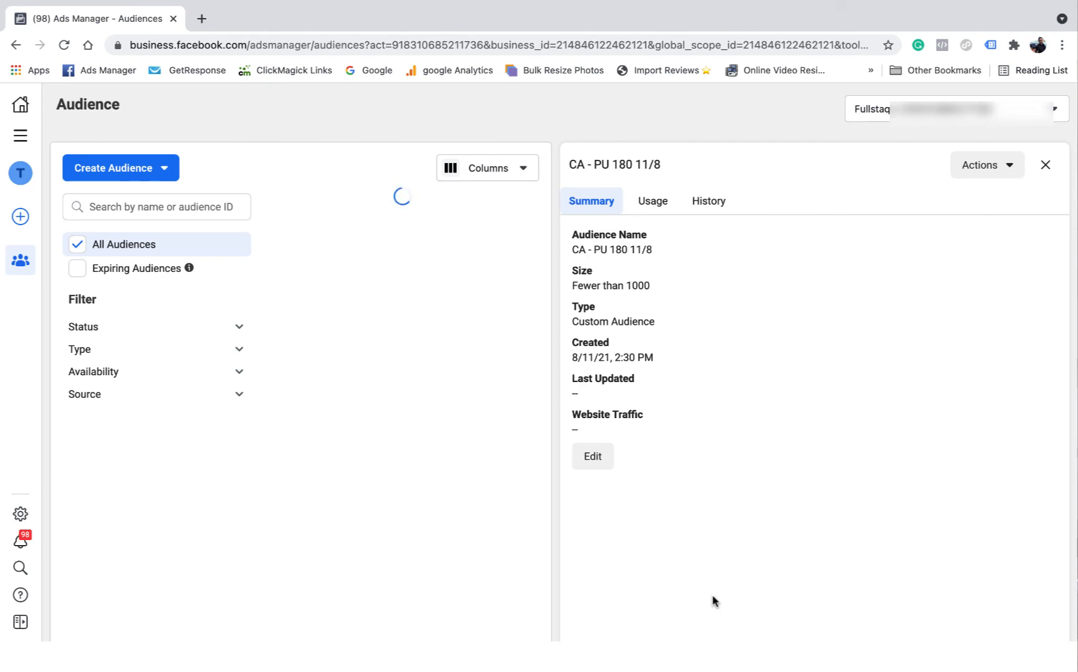
Close the audience details and examine the new lookalike audience's size and status in the audience list
click(1046, 166)
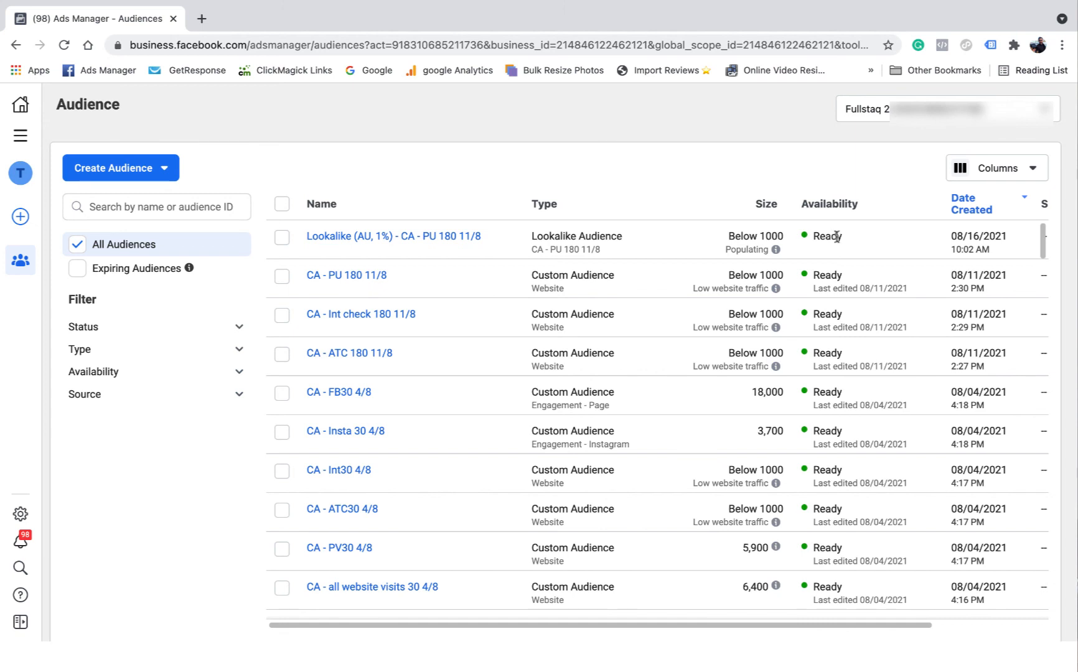
scroll(747, 293, down, 3)
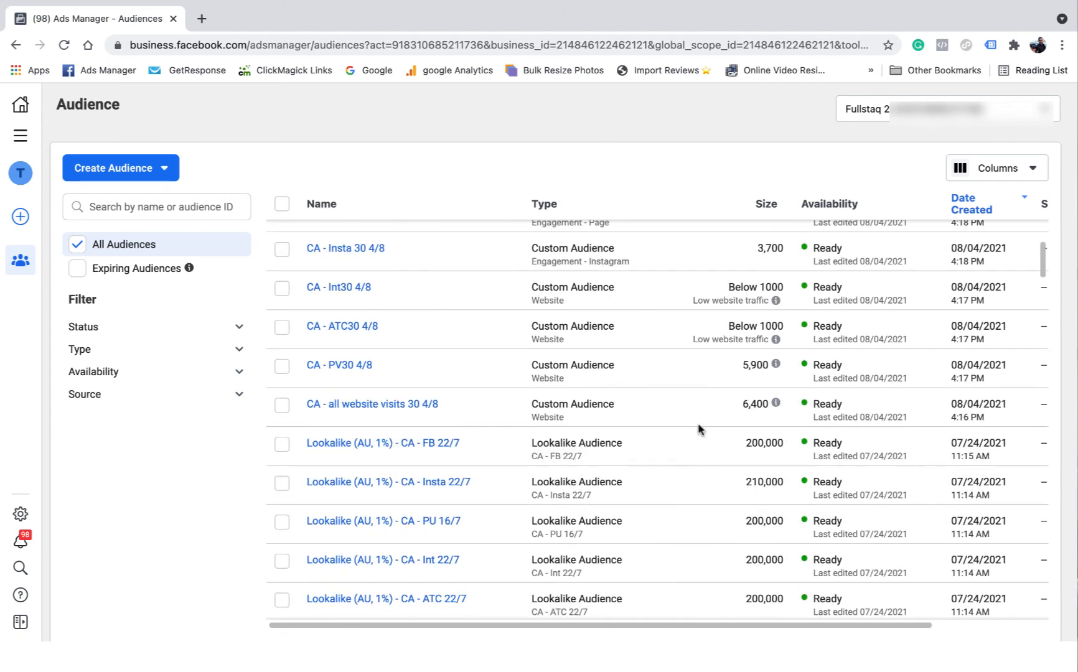
drag(744, 443, 785, 443)
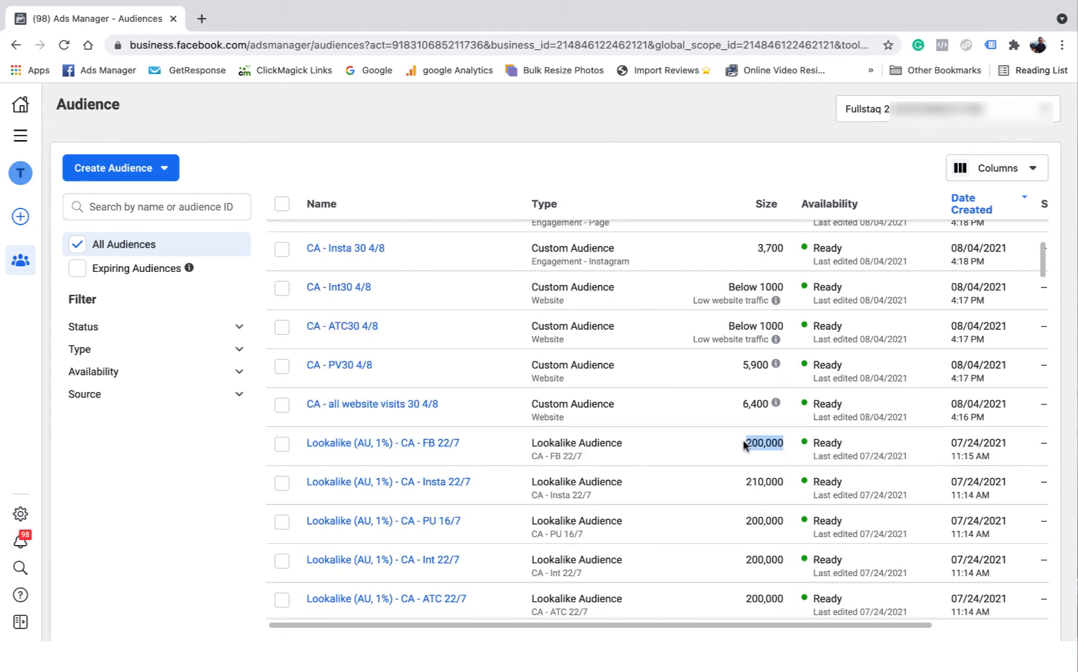
scroll(790, 448, up, 3)
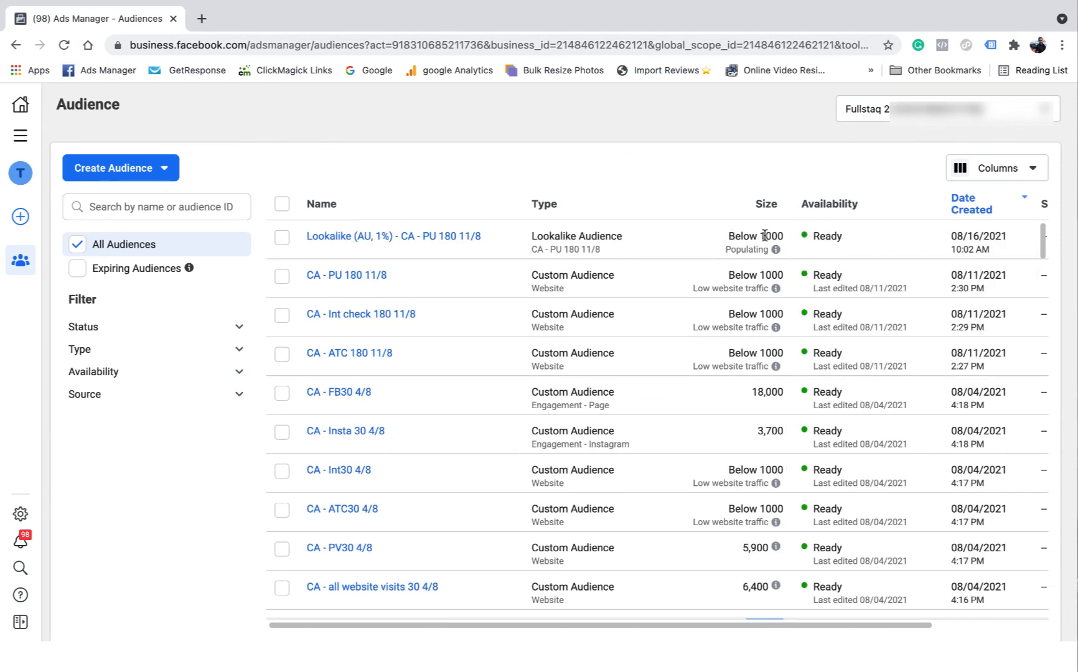
mouse_move(775, 249)
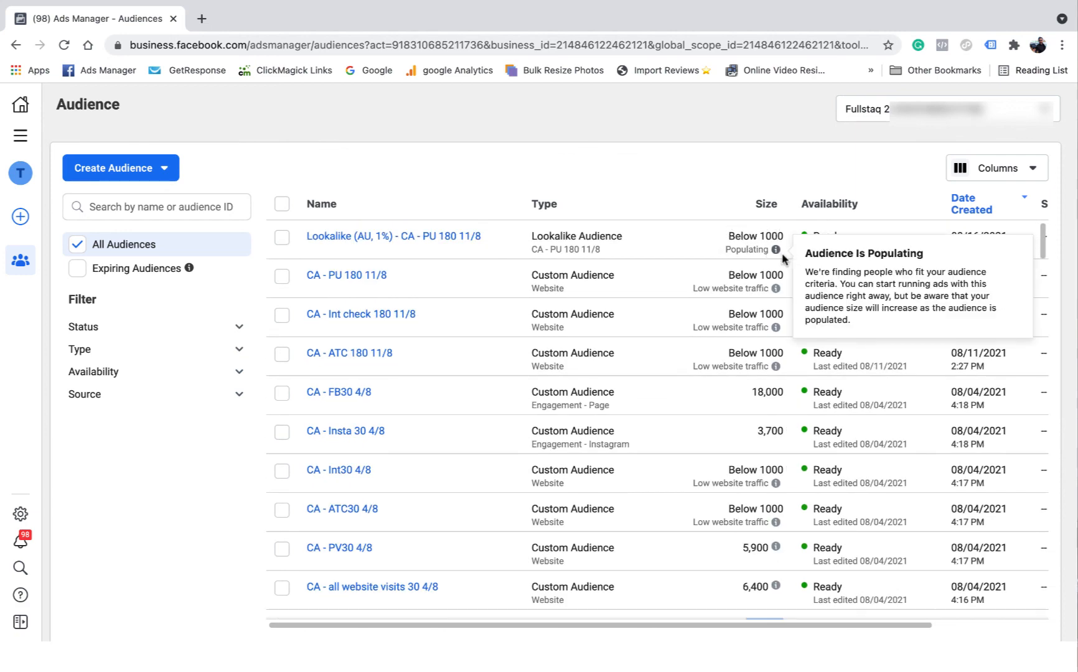
scroll(734, 359, down, 3)
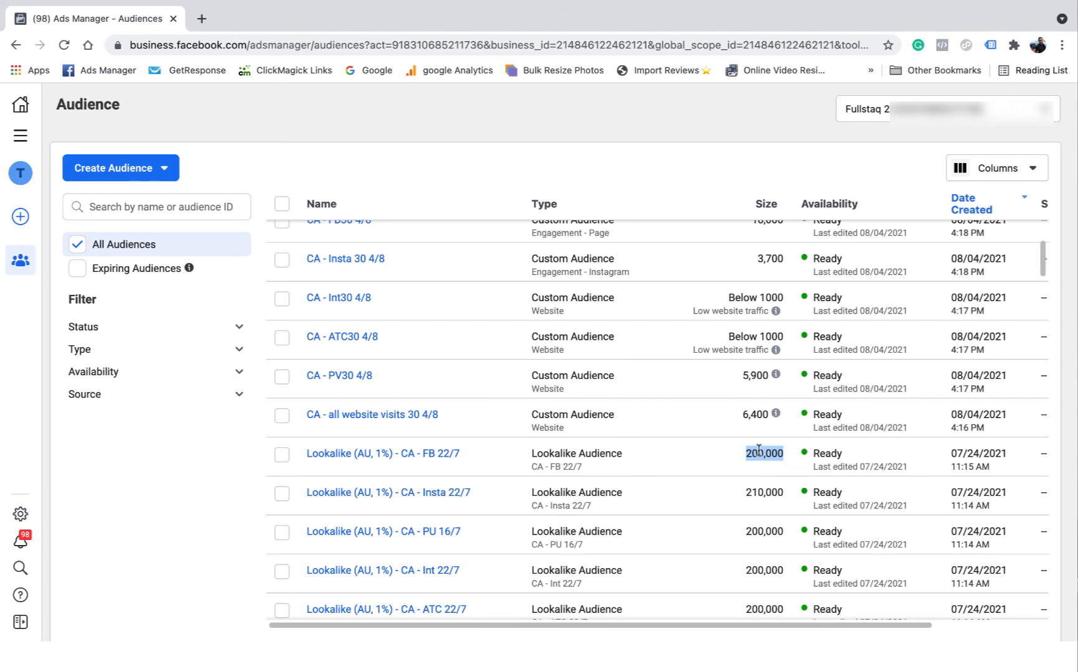
scroll(784, 461, up, 3)
mouse_move(771, 369)
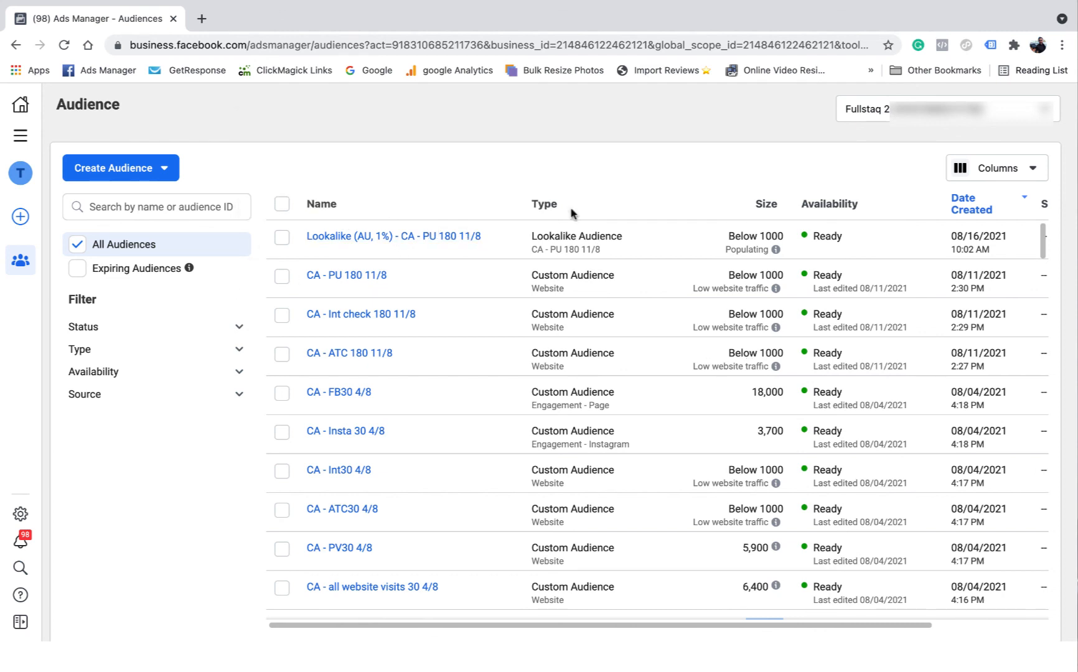
mouse_move(385, 243)
mouse_move(350, 313)
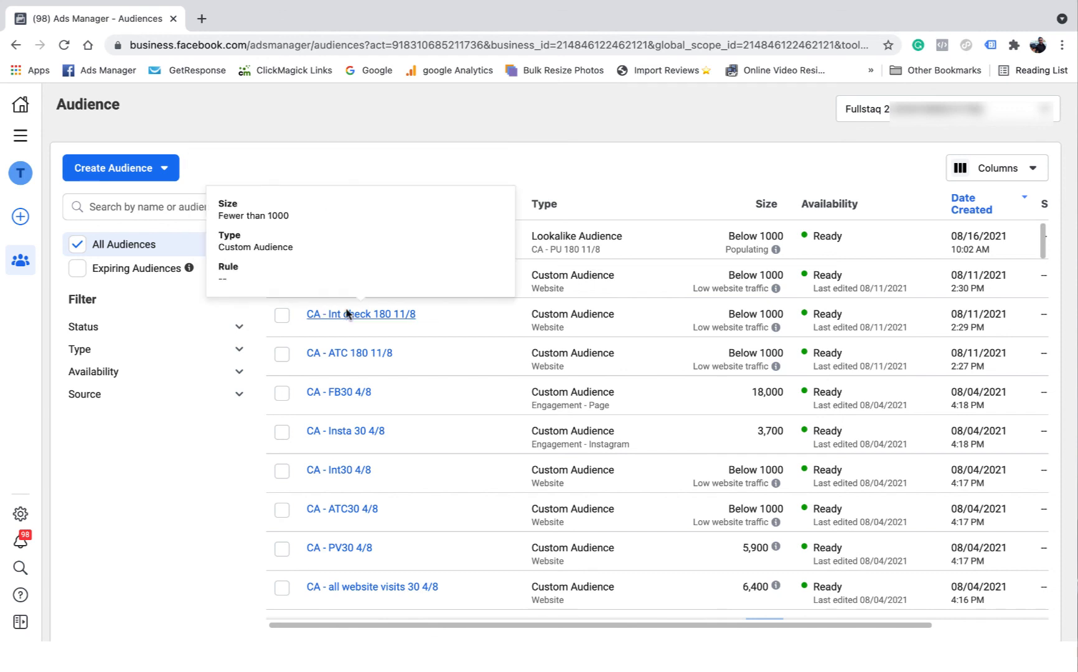